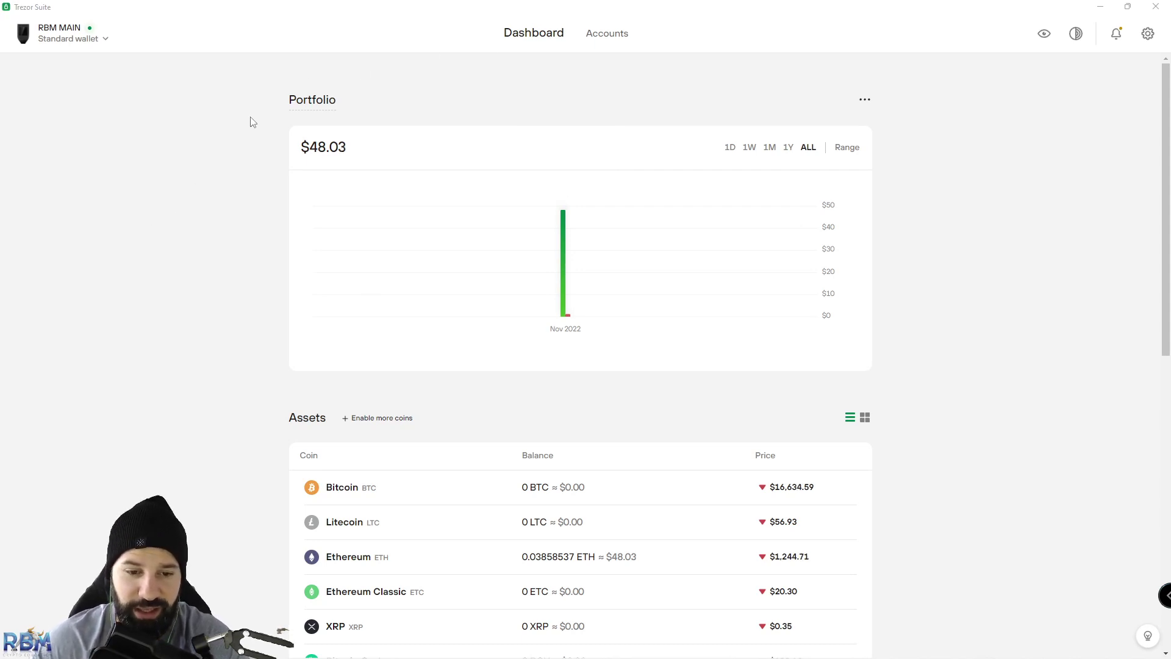
Toggle Ethereum Classic off and on in Settings > Crypto, then return to the dashboard's Assets list
{"action": "scroll", "coordinate": [253, 122], "scroll_direction": "down", "scroll_amount": 4}
{"action": "scroll", "coordinate": [334, 191], "scroll_direction": "down", "scroll_amount": 1}
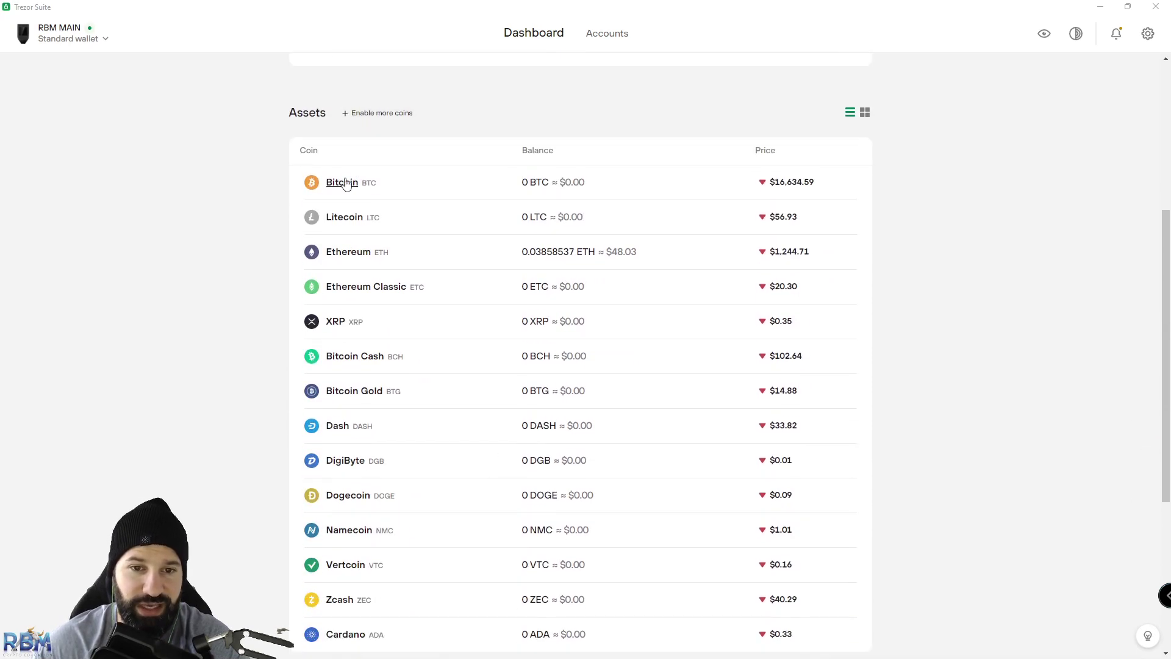
{"action": "scroll", "coordinate": [280, 239], "scroll_direction": "down", "scroll_amount": 1}
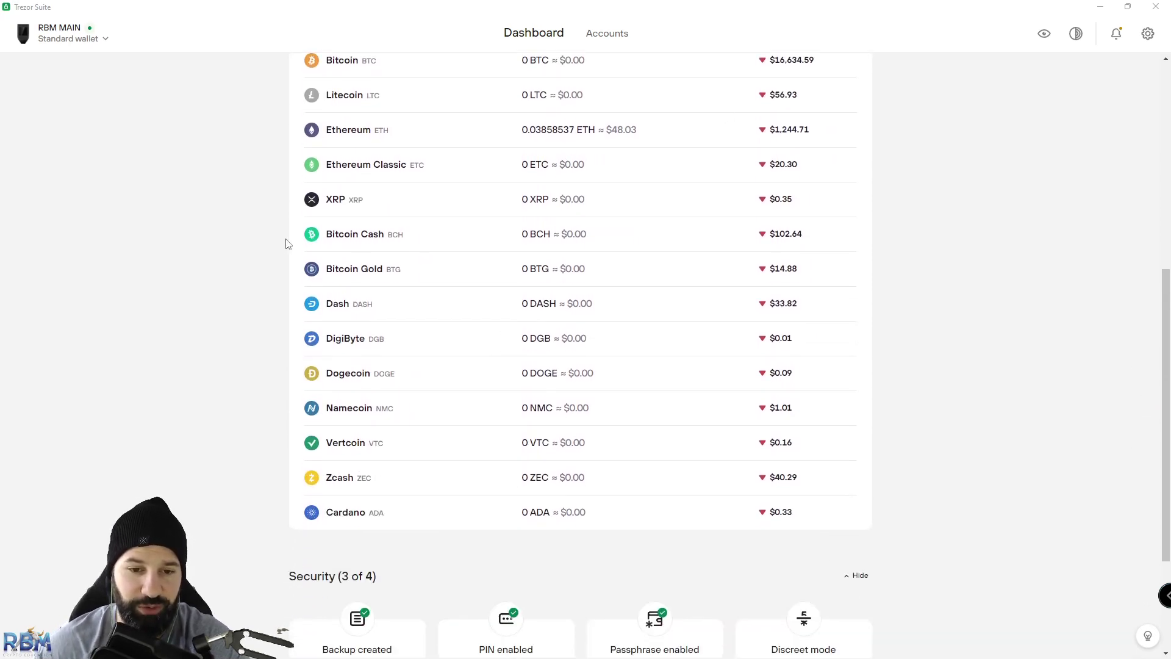
{"action": "scroll", "coordinate": [263, 250], "scroll_direction": "up", "scroll_amount": 1}
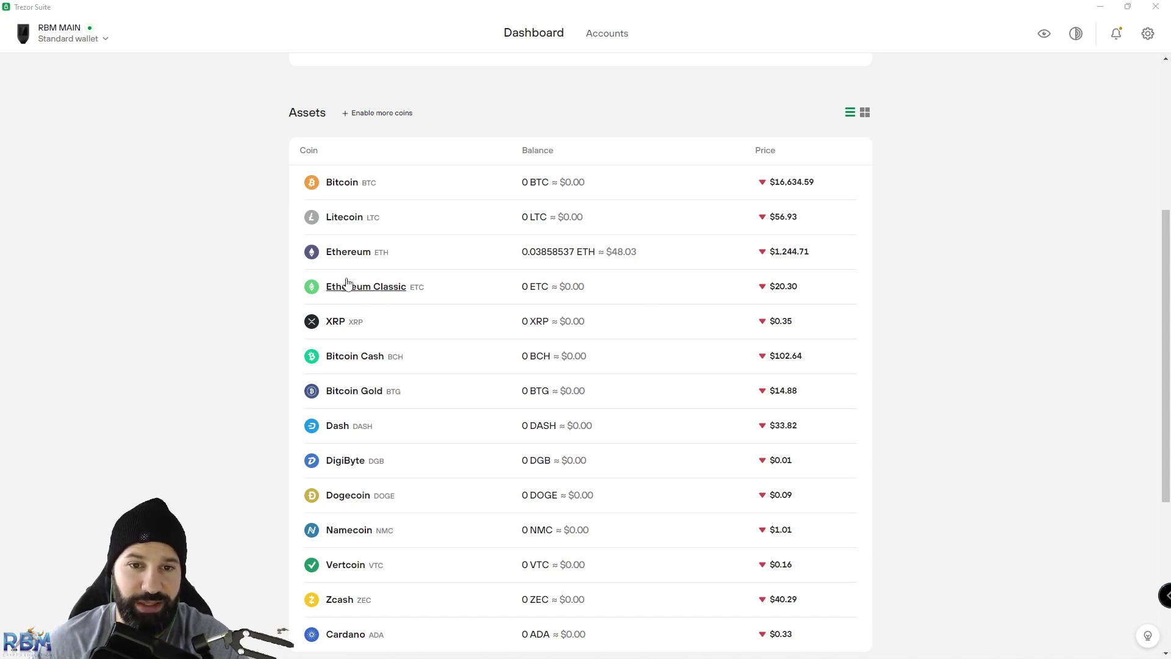
{"action": "left_click", "coordinate": [374, 114]}
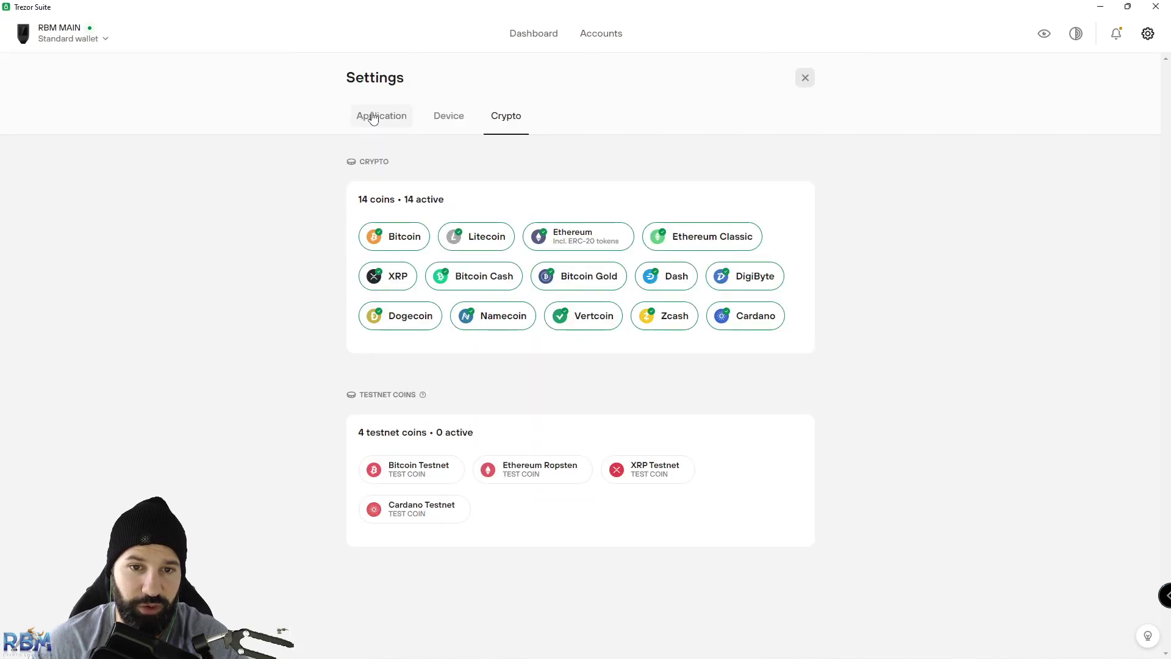
{"action": "left_click", "coordinate": [673, 243]}
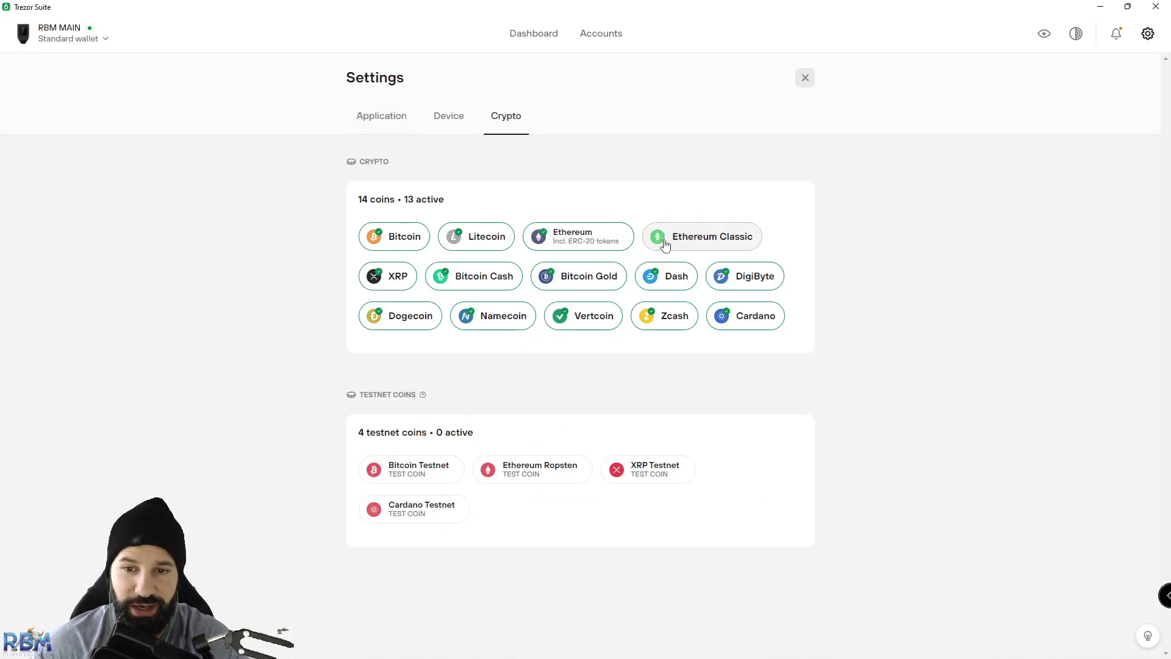
{"action": "left_click", "coordinate": [671, 244]}
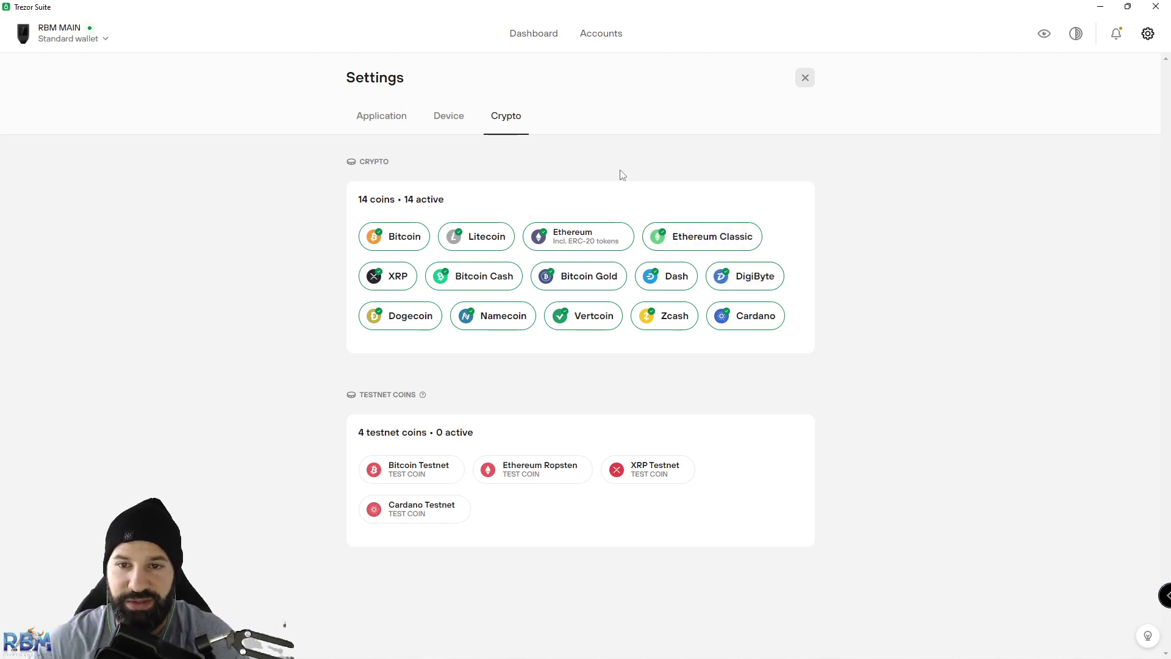
{"action": "left_click", "coordinate": [535, 37]}
{"action": "scroll", "coordinate": [449, 151], "scroll_direction": "down", "scroll_amount": 4}
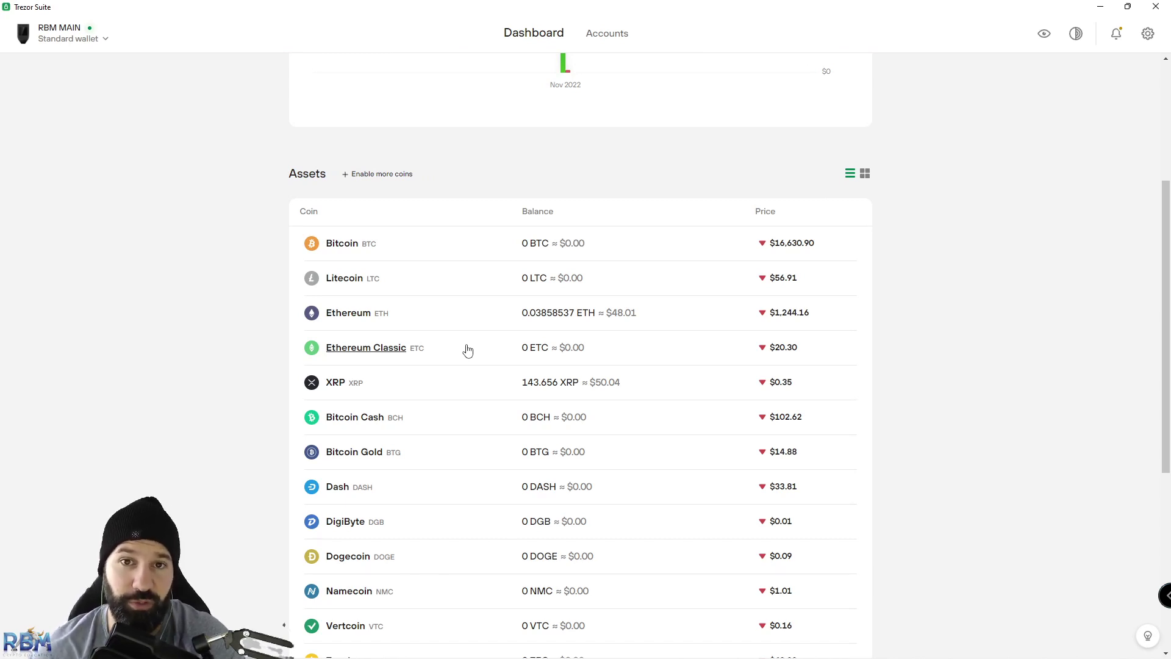
Go to the Ethereum Classic #1 account at 0 ETC and begin receiving ETC
{"action": "left_click", "coordinate": [379, 350]}
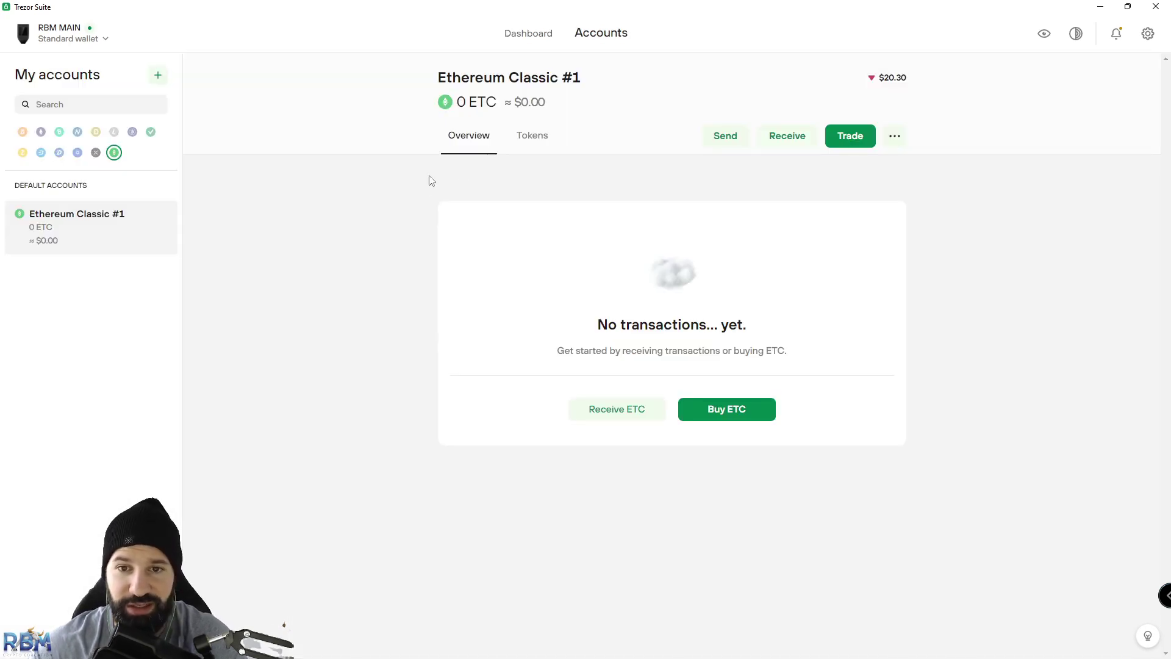
{"action": "mouse_move", "coordinate": [567, 80]}
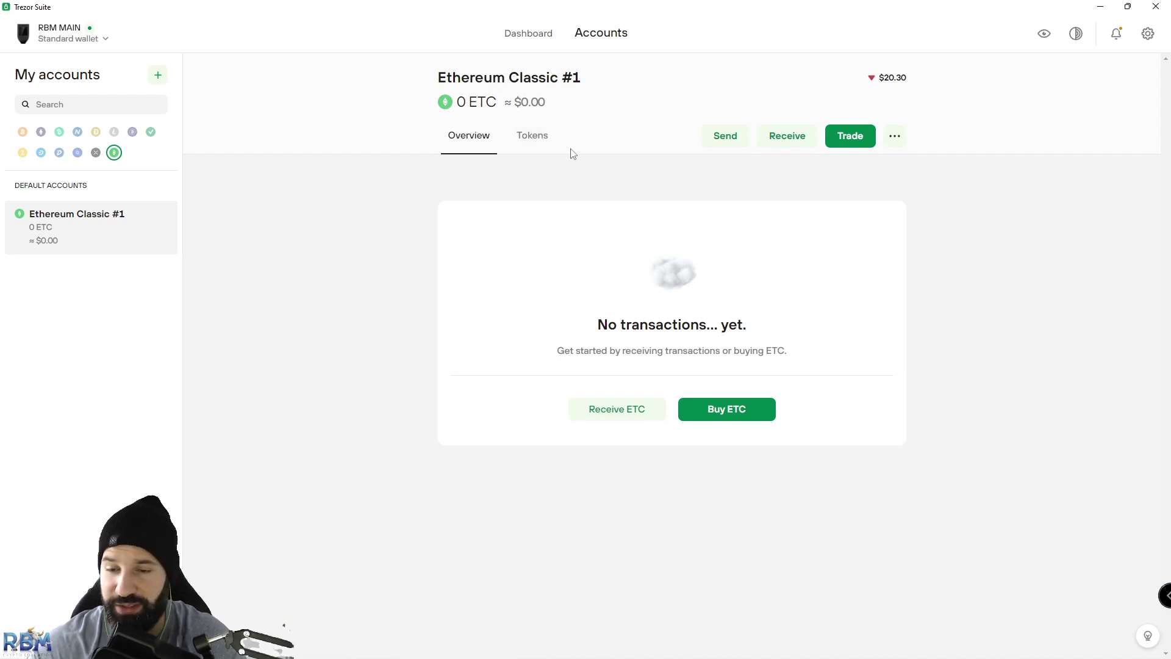
{"action": "left_click", "coordinate": [615, 408]}
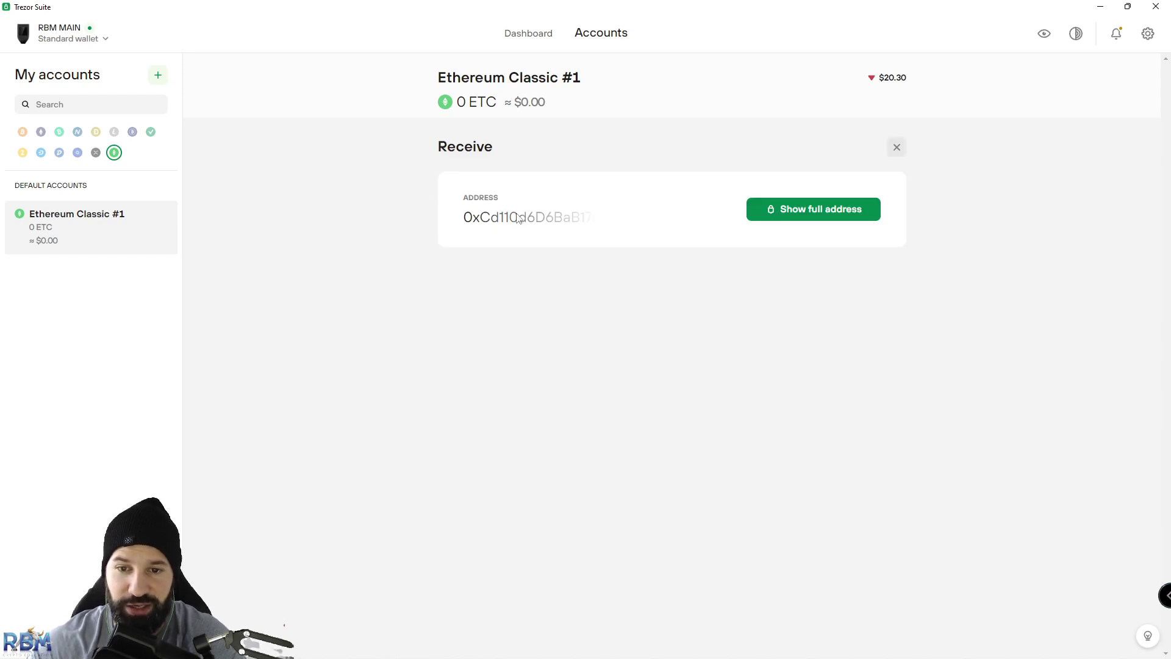
Show the full ETC receiving address, confirm it on the Trezor, copy it, and close the dialog
{"action": "left_click", "coordinate": [803, 211]}
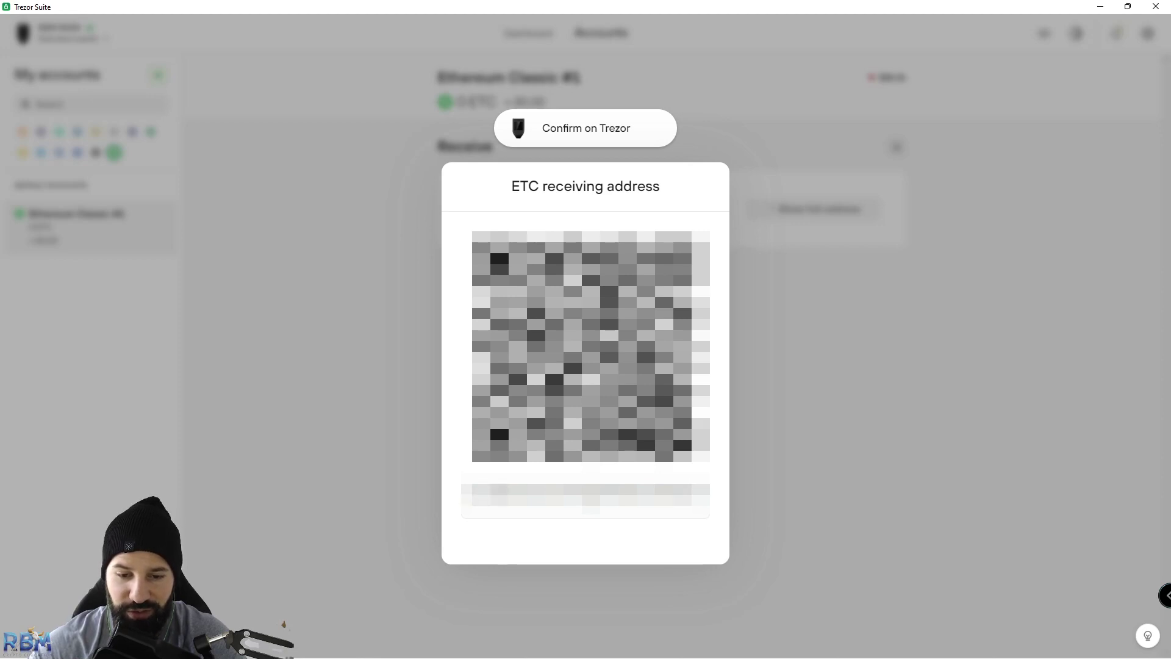
{"action": "double_click", "coordinate": [590, 494]}
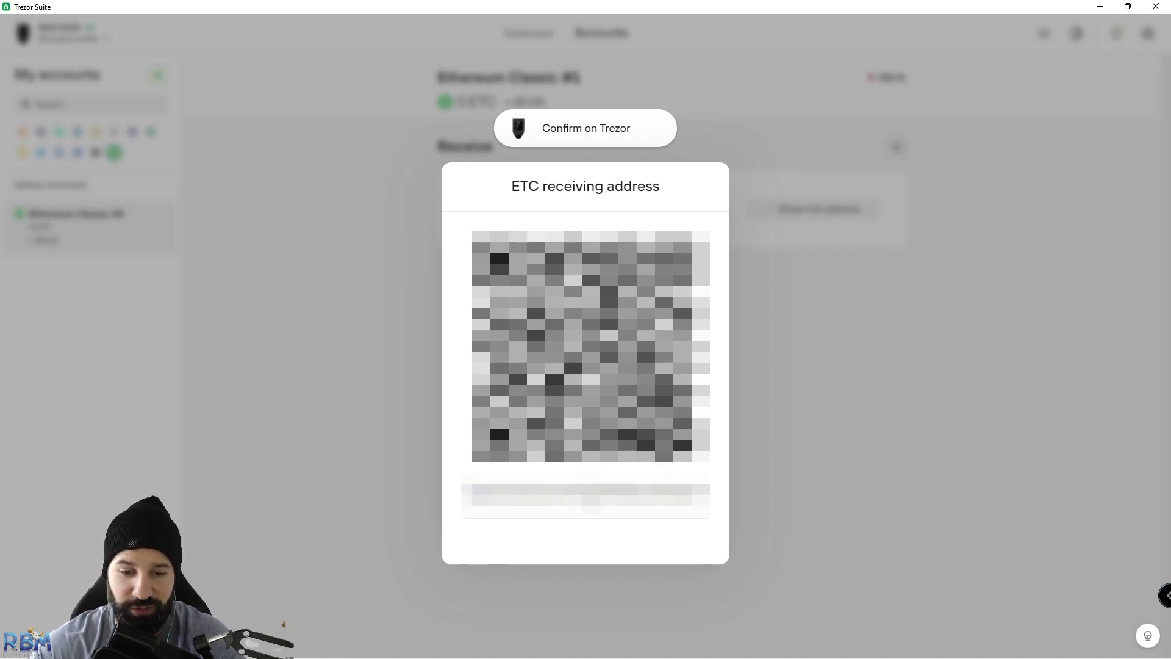
{"action": "left_click_drag", "start_coordinate": [472, 495], "coordinate": [615, 513]}
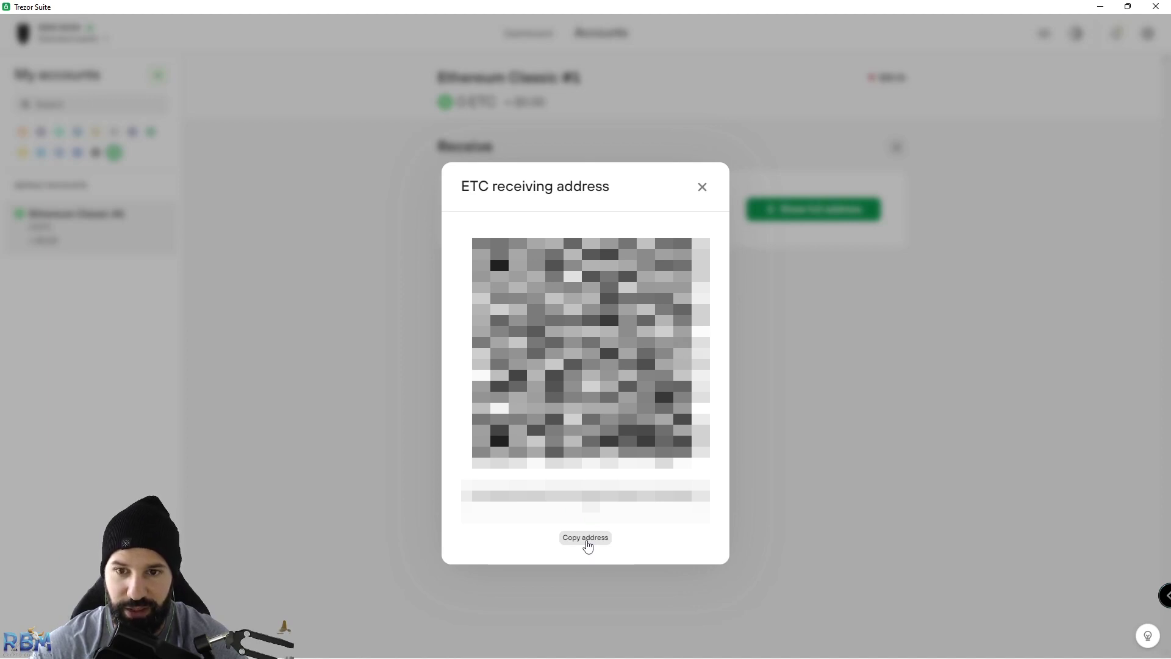
{"action": "left_click", "coordinate": [586, 539]}
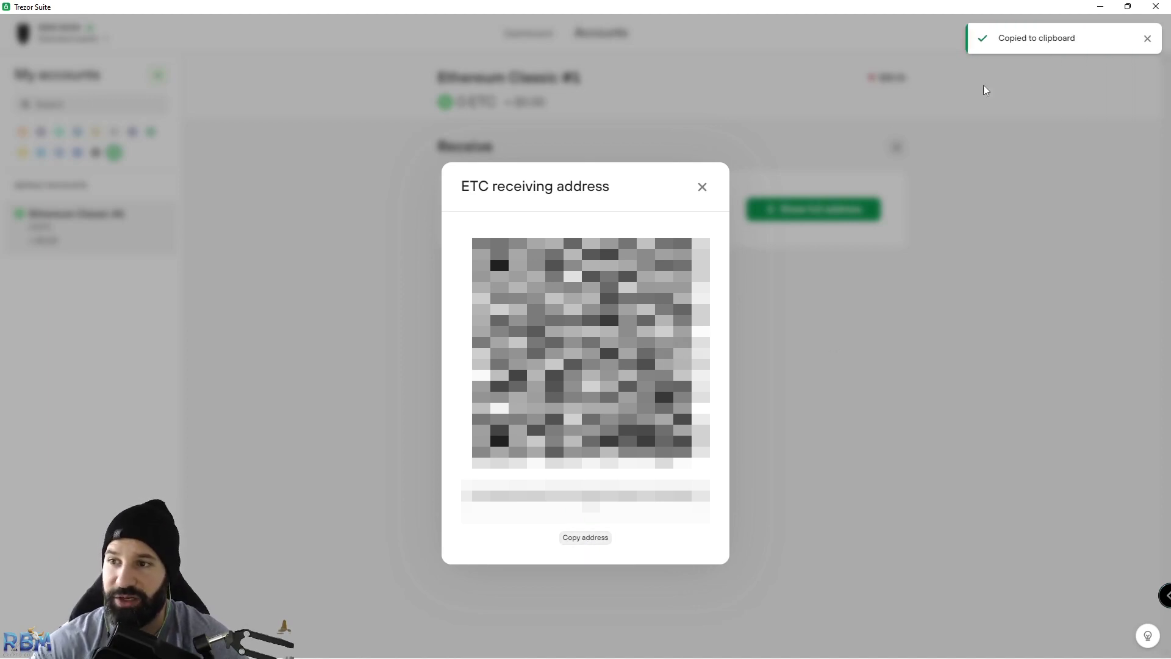
{"action": "left_click", "coordinate": [701, 188]}
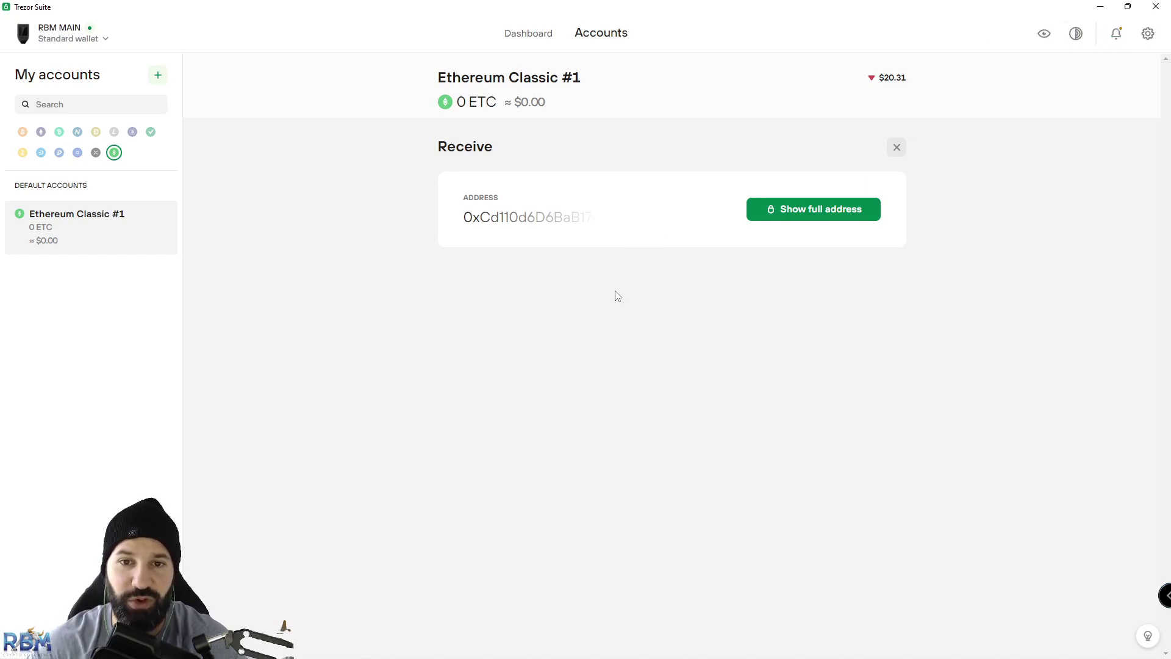
On Mandala Exchange, withdraw the max 2.47752 ETC on Ethereum Classic network to the pasted Trezor address
{"action": "key", "text": "alt+Tab"}
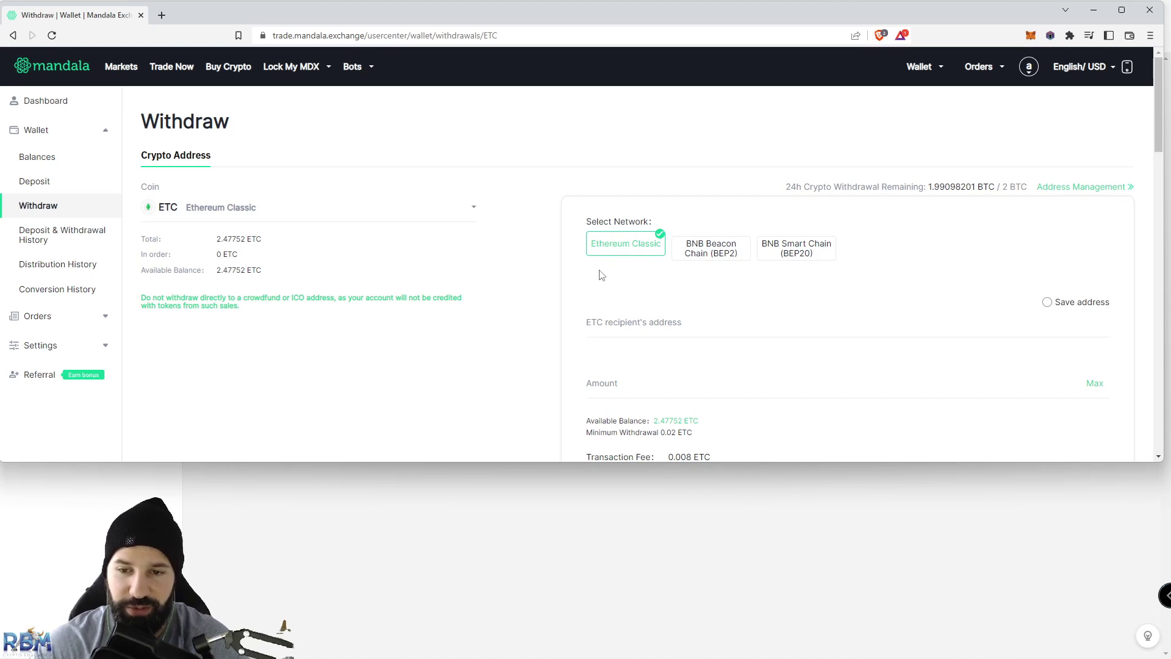
{"action": "scroll", "coordinate": [601, 275], "scroll_direction": "down", "scroll_amount": 1}
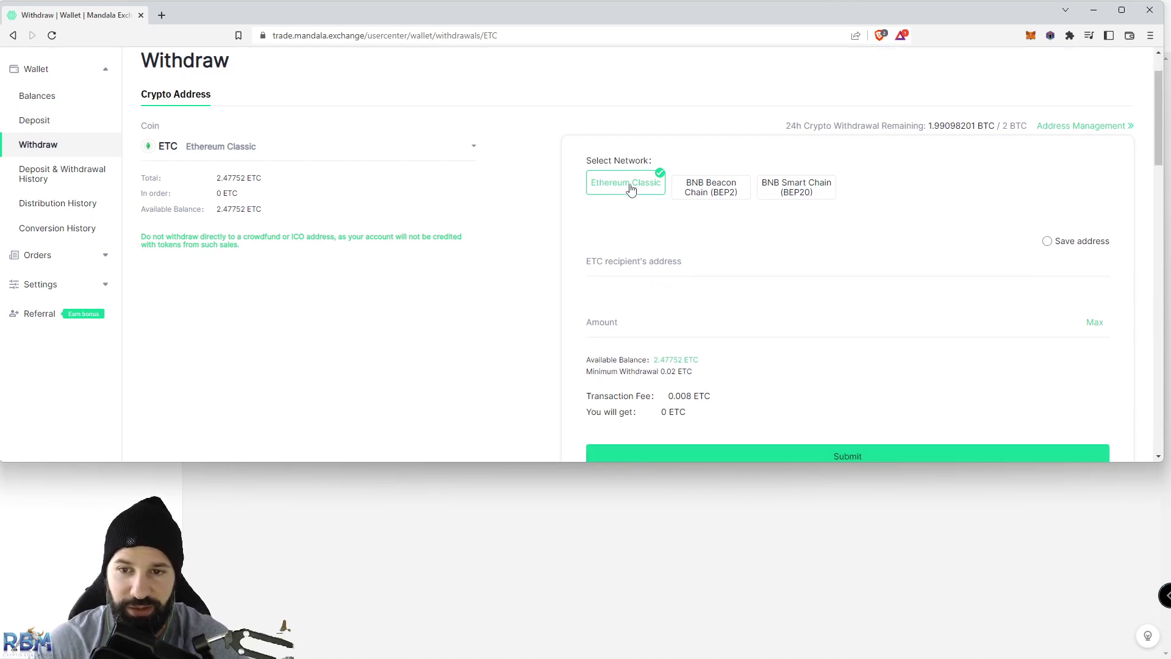
{"action": "left_click", "coordinate": [626, 266]}
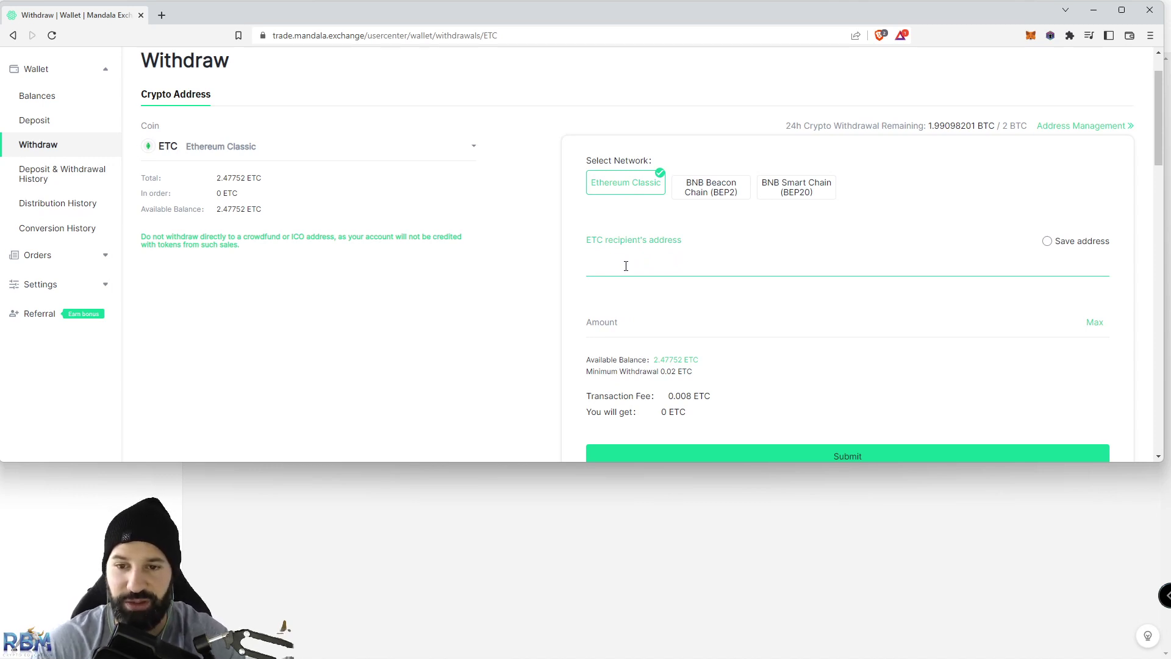
{"action": "key", "text": "ctrl+v"}
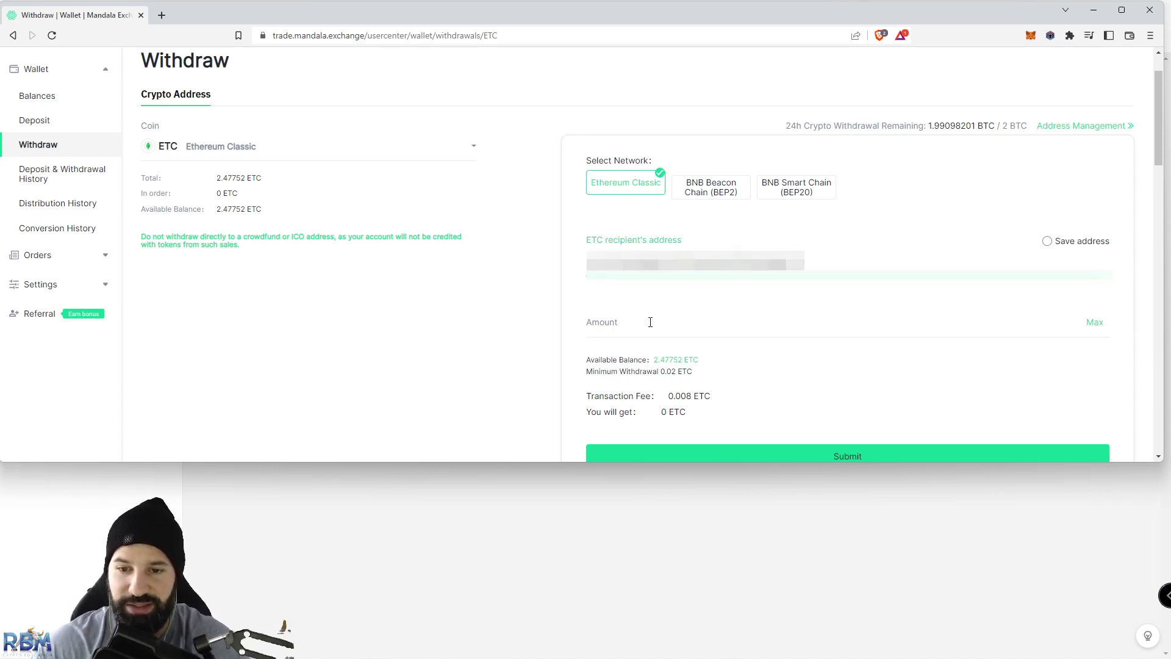
{"action": "left_click", "coordinate": [650, 322]}
{"action": "left_click", "coordinate": [1090, 322]}
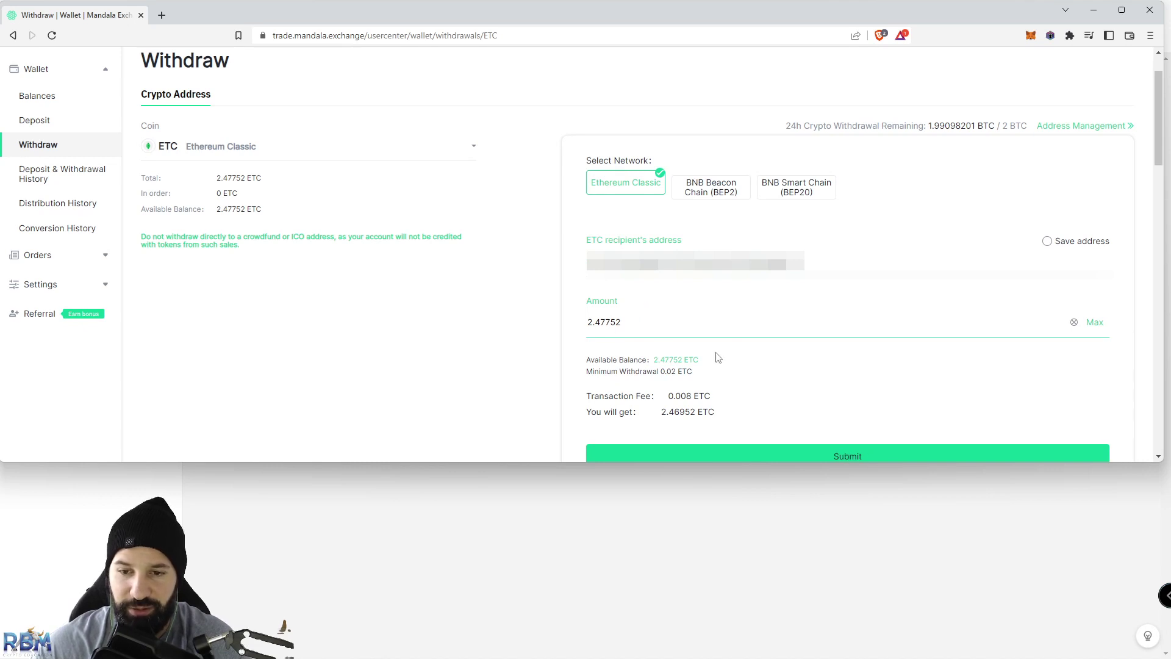
{"action": "left_click", "coordinate": [896, 454]}
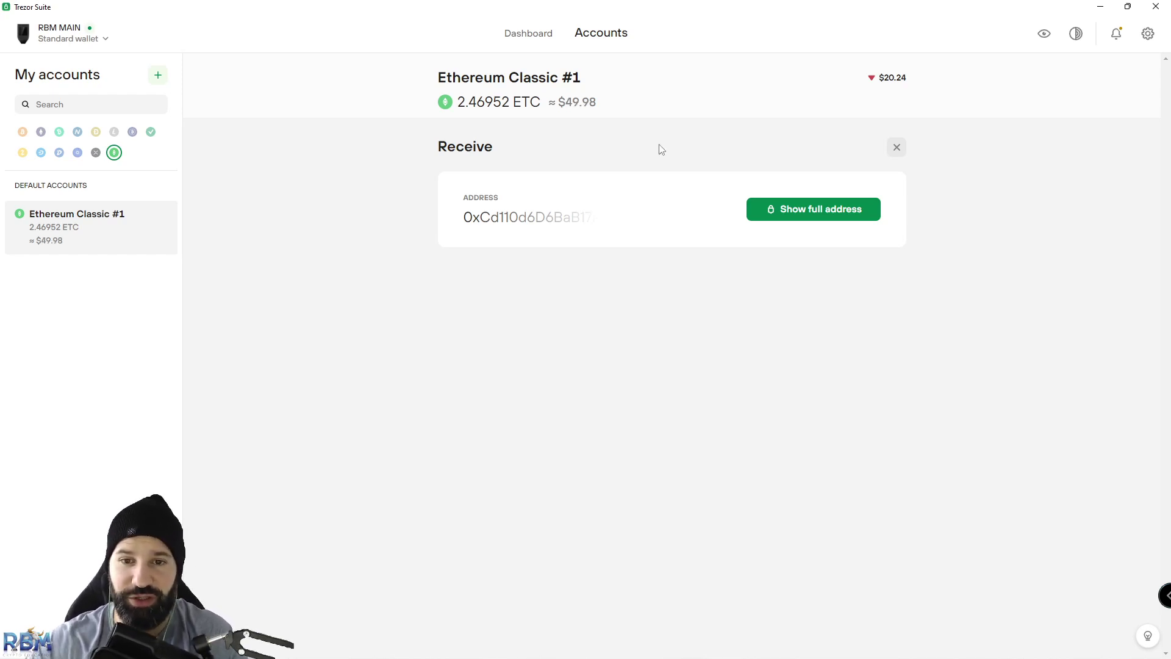
Close the Receive panel to see the 2.46952 ETC incoming transaction on the account overview
{"action": "left_click", "coordinate": [892, 150]}
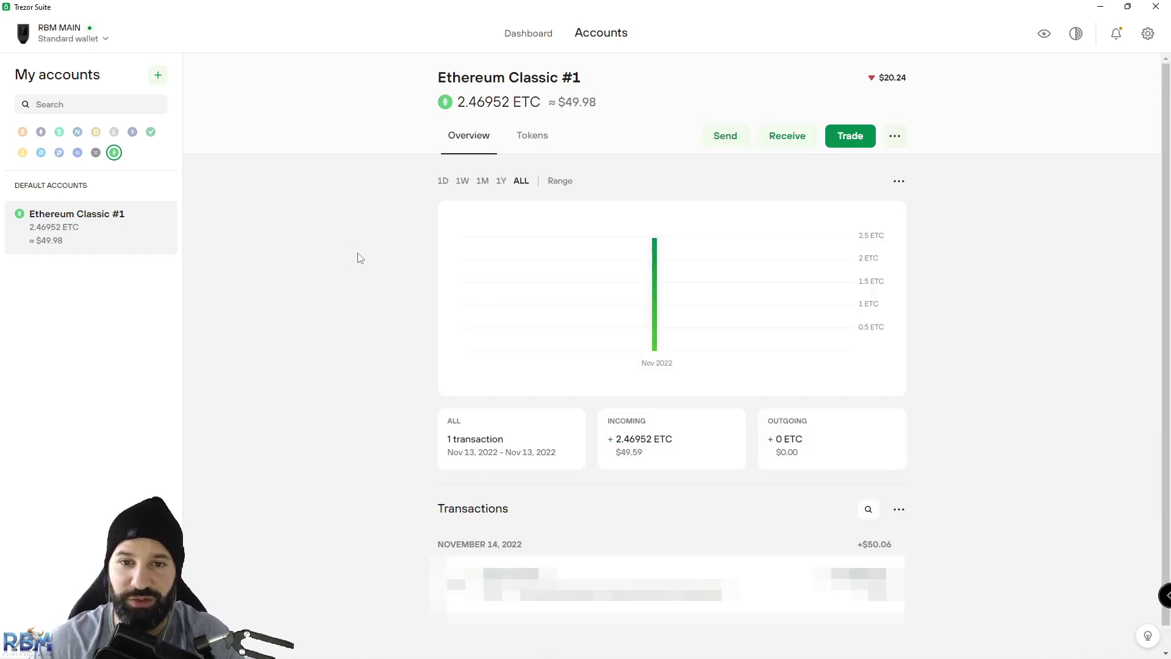
Start an Ethereum Classic send and copy Mandala's ETC deposit address for the recipient
{"action": "left_click", "coordinate": [720, 138]}
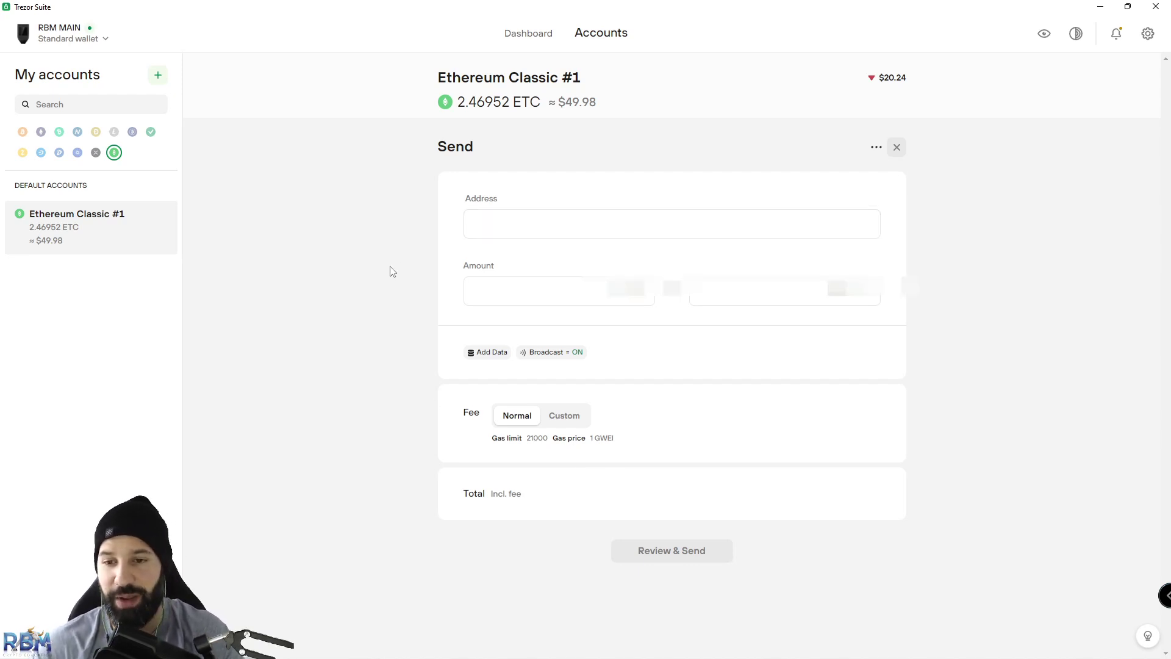
{"action": "key", "text": "alt+Tab"}
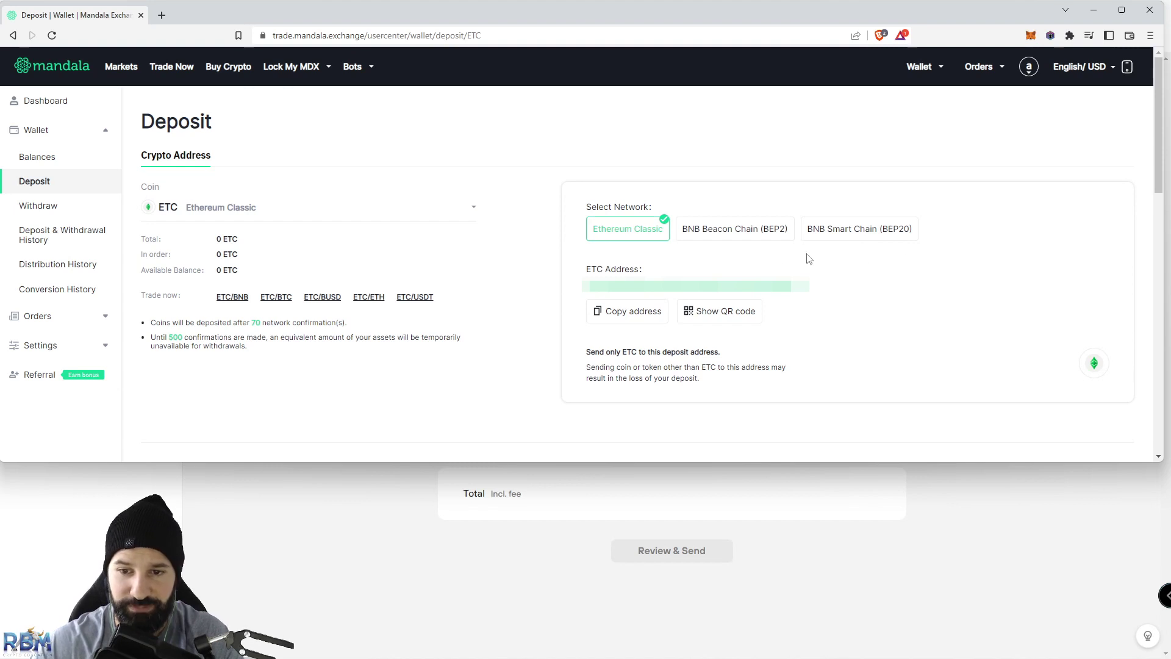
{"action": "left_click", "coordinate": [634, 315]}
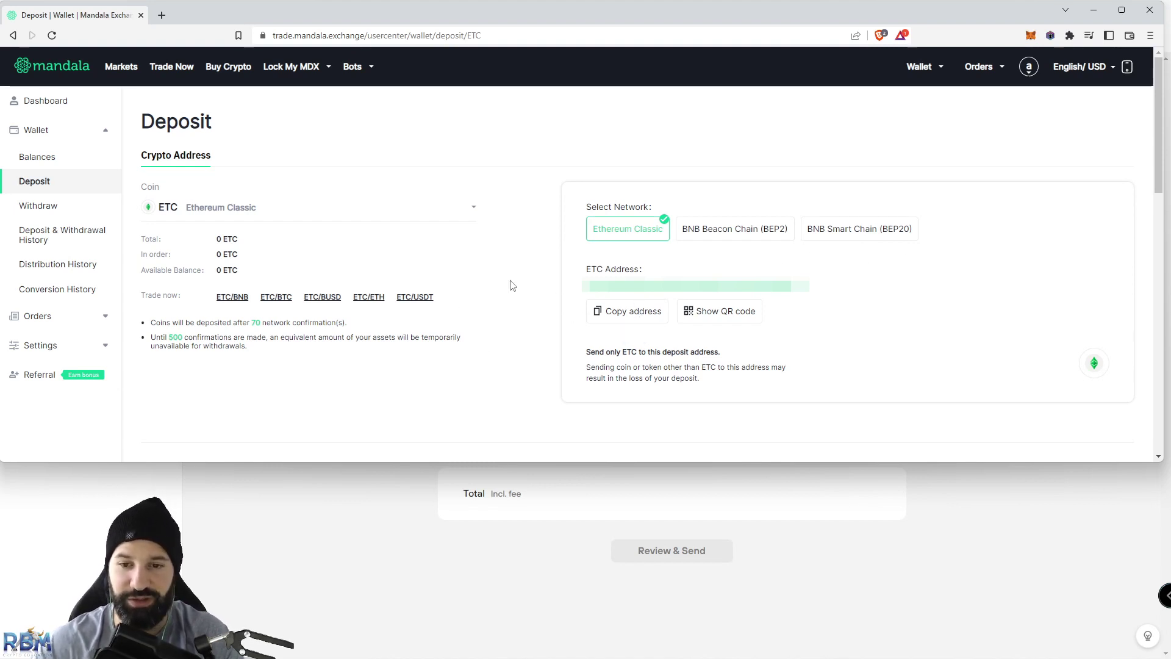
{"action": "key", "text": "alt+Tab"}
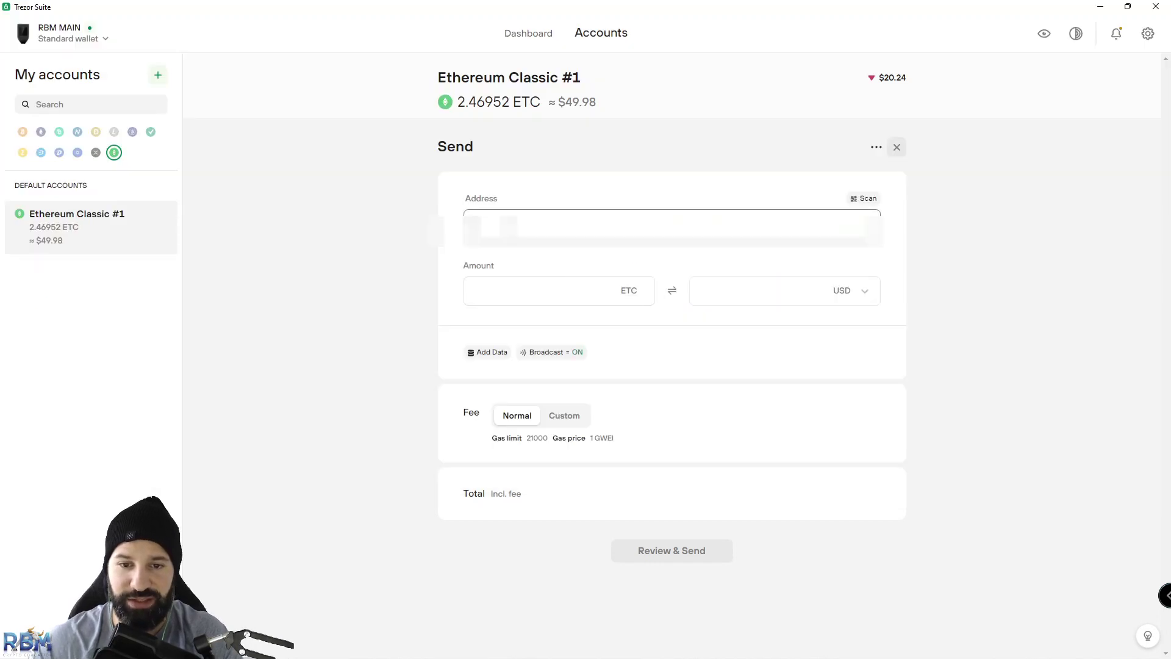
Fill in the deposit address in checksum form with Send max at 2.469499 ETC, then review the send
{"action": "key", "text": "ctrl+v"}
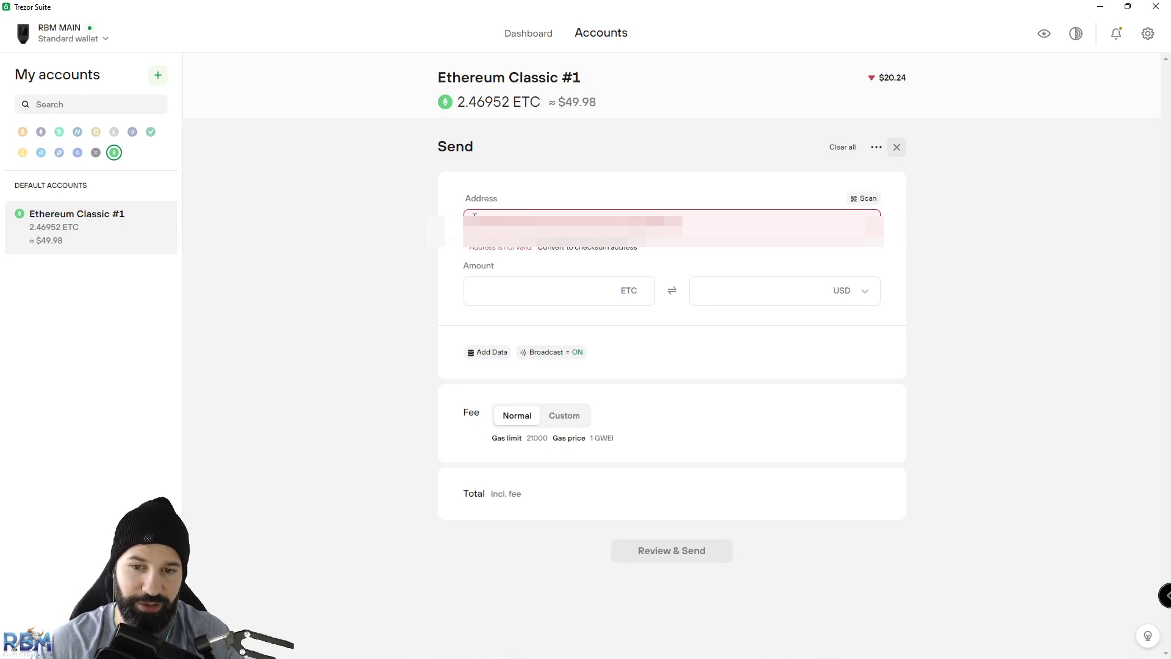
{"action": "left_click", "coordinate": [621, 248]}
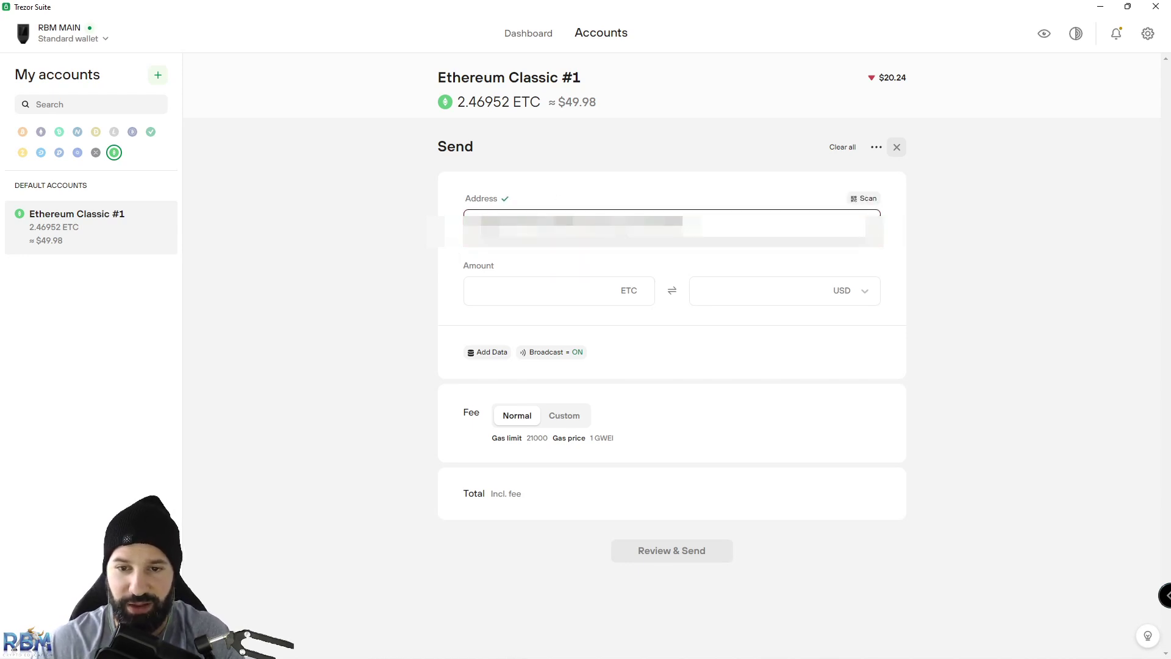
{"action": "mouse_move", "coordinate": [549, 303]}
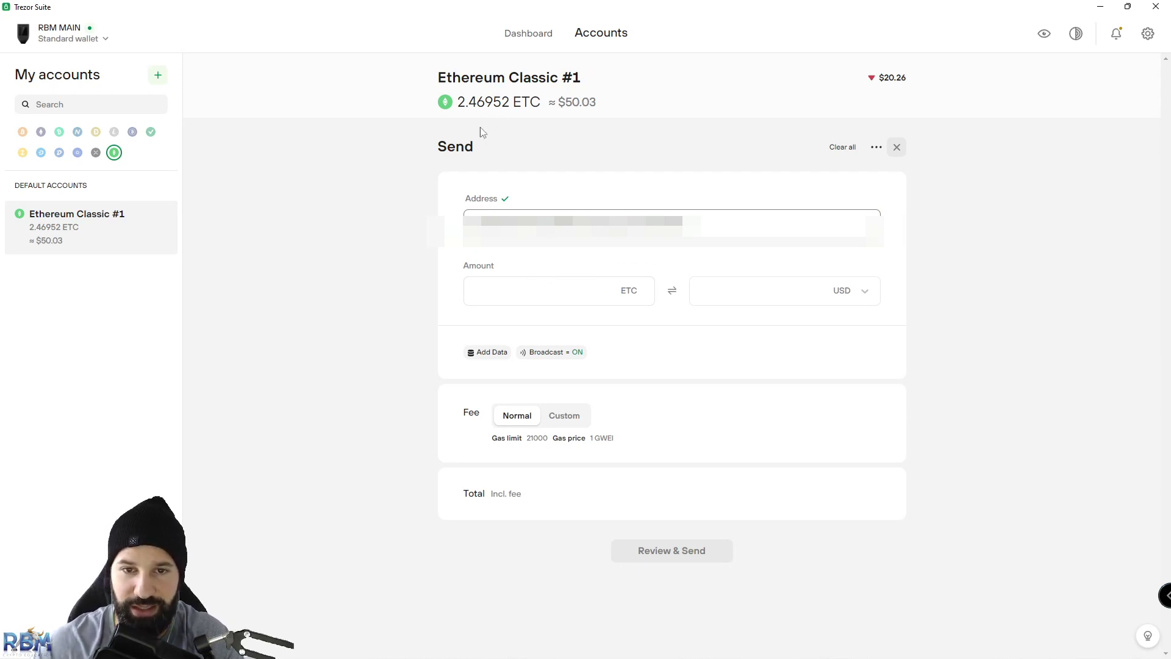
{"action": "left_click", "coordinate": [605, 268]}
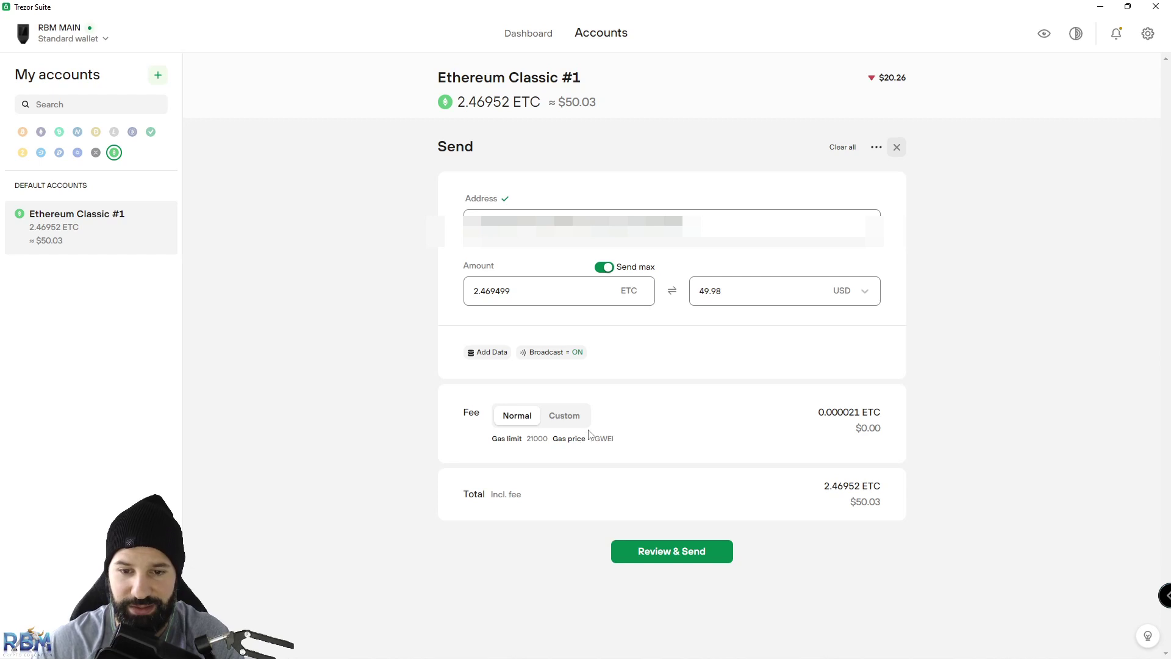
{"action": "left_click", "coordinate": [665, 554]}
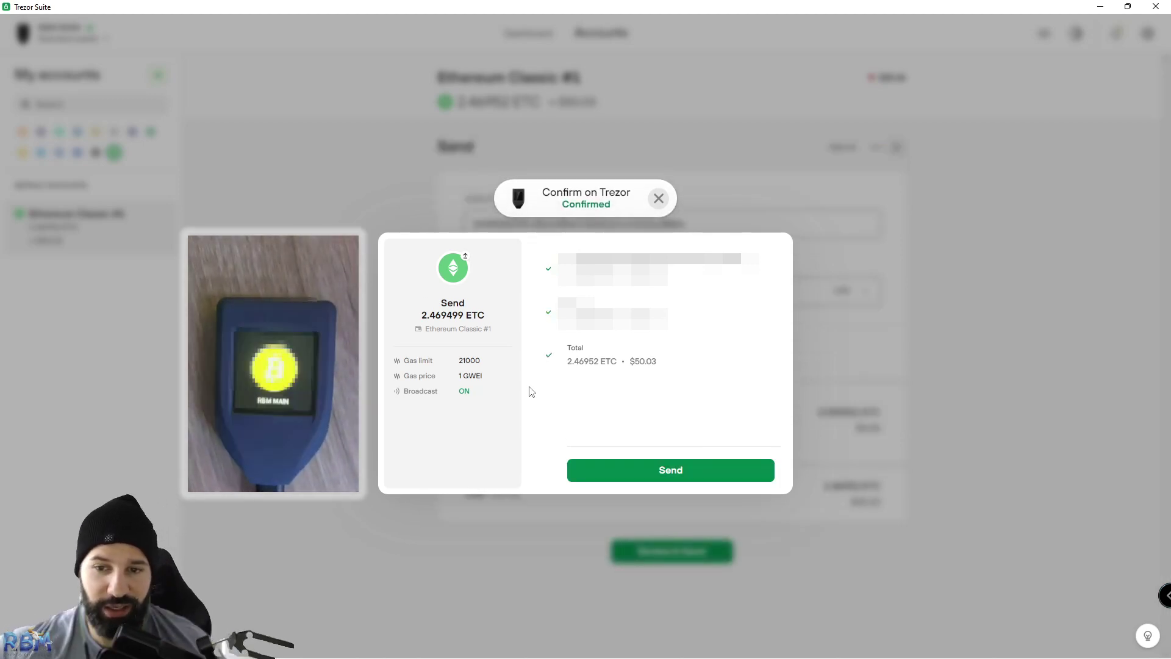
Broadcast the device-confirmed 2.469499 ETC send, leaving Ethereum Classic #1 at 0 ETC
{"action": "key", "text": "Return"}
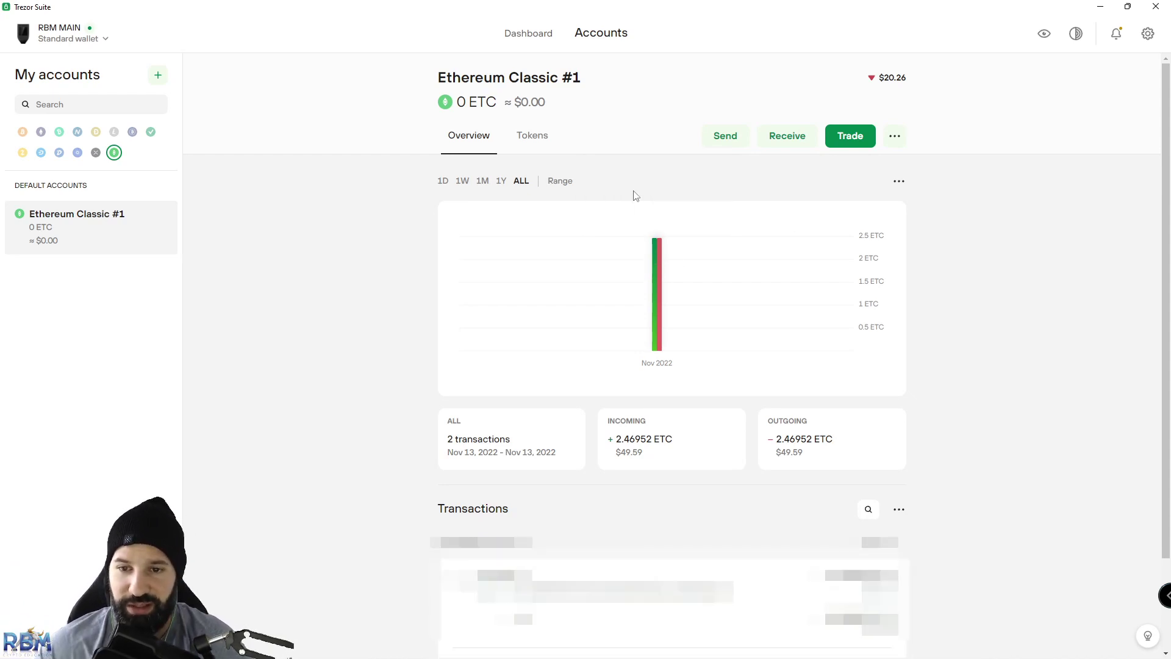
{"action": "mouse_move", "coordinate": [656, 260]}
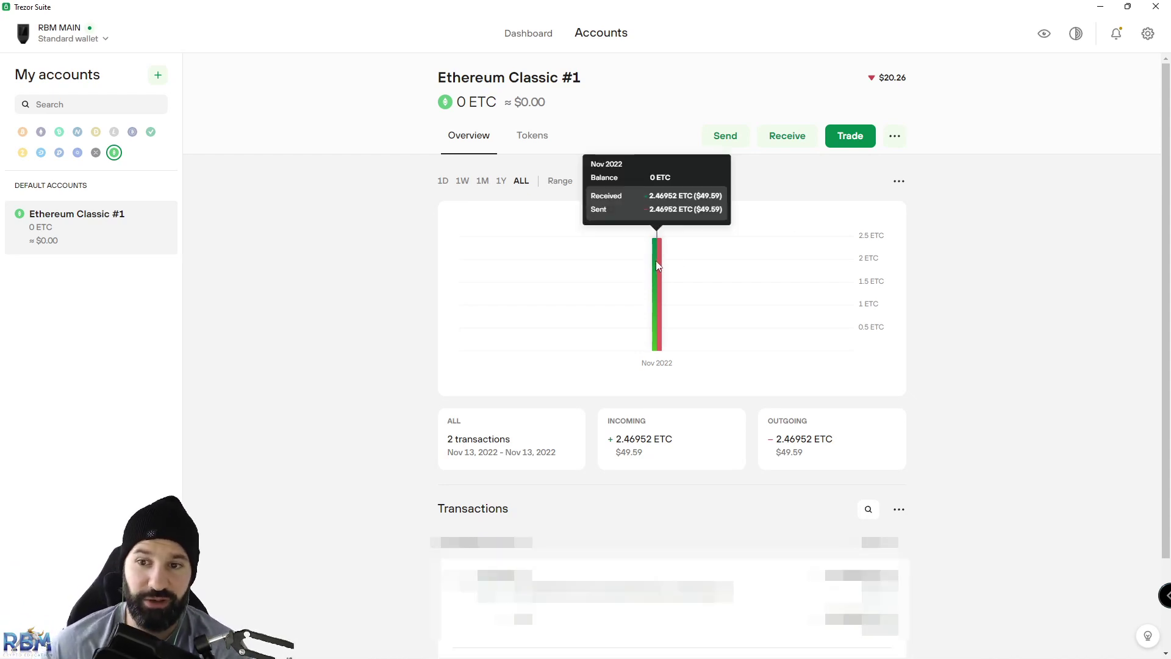